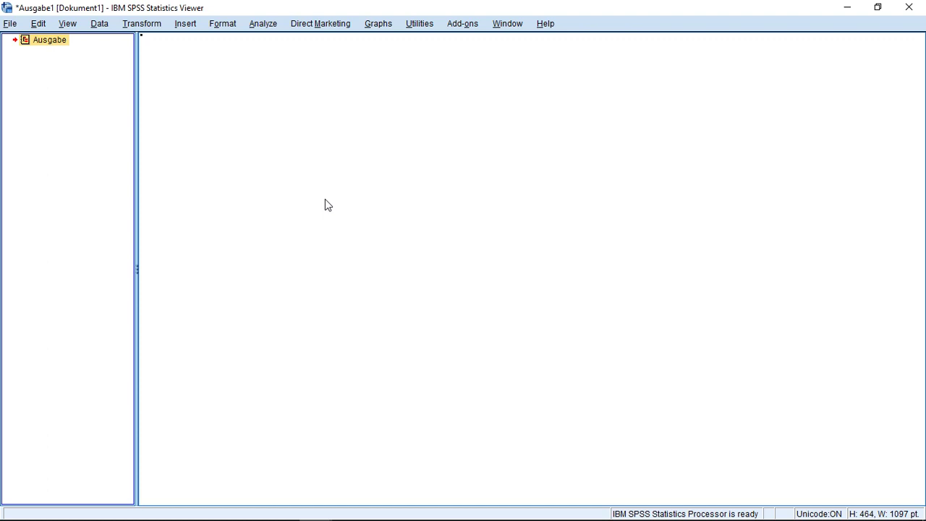
# - In Identify Duplicate Cases, define matching cases by Height in cm and Weight in kg
pyautogui.click(100, 25)
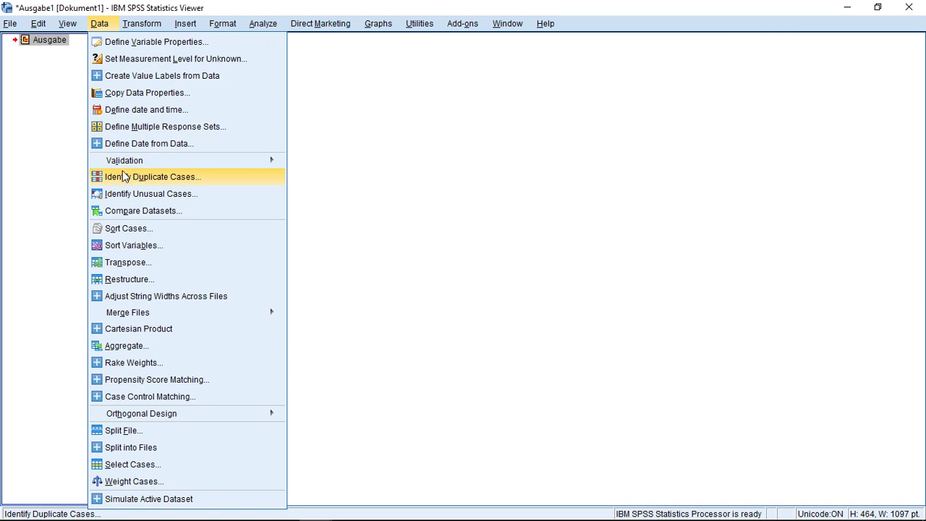
pyautogui.moveTo(141, 167)
pyautogui.click(126, 176)
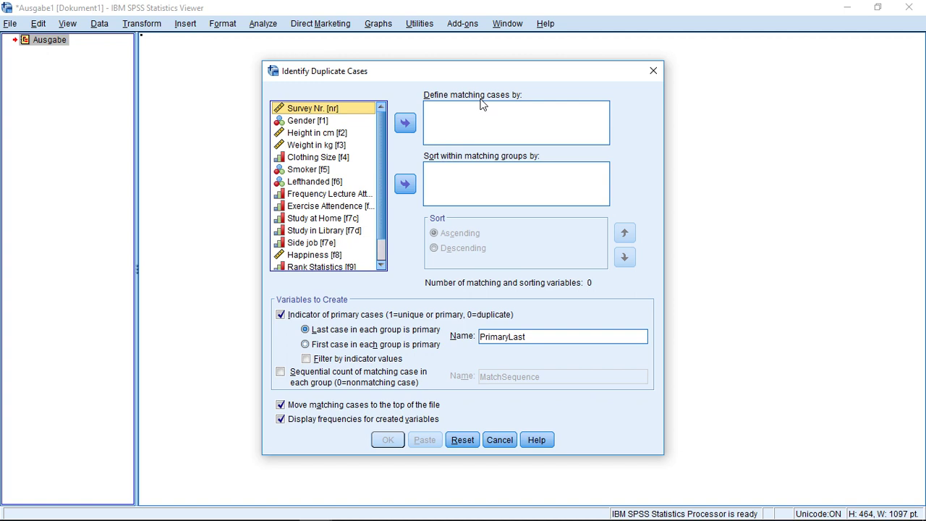
pyautogui.click(328, 134)
pyautogui.keyDown('shift'); pyautogui.click(329, 145); pyautogui.keyUp('shift')
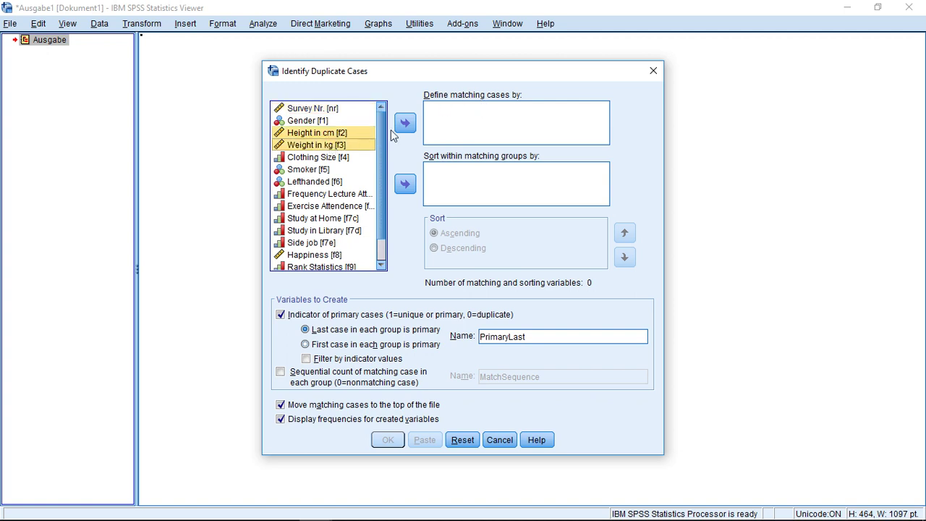
pyautogui.click(404, 125)
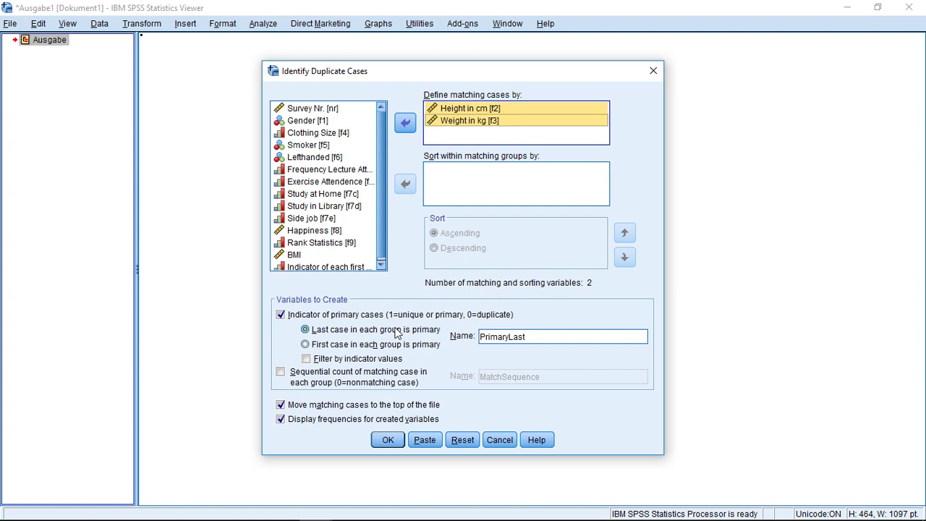
# - Make the first case in each group primary, indicator PrimaryFirst1, with indicator filtering left off
pyautogui.click(394, 345)
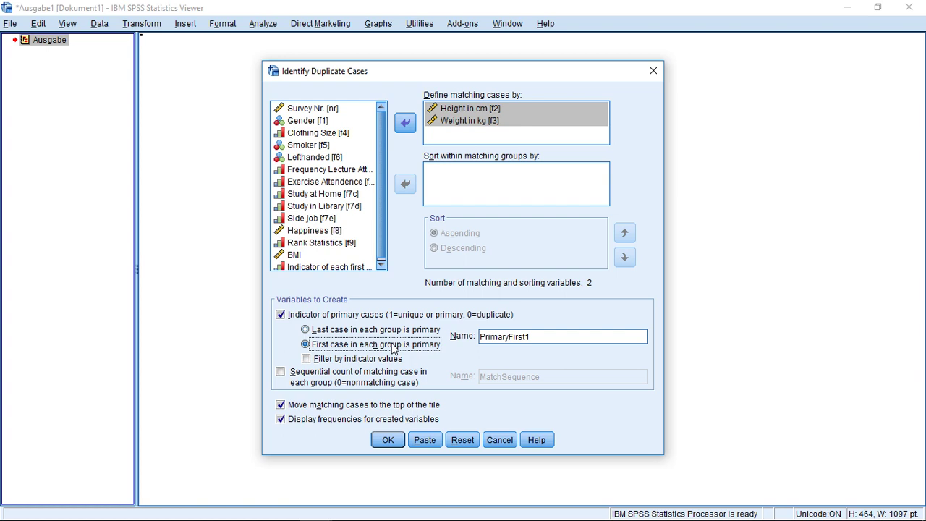
pyautogui.click(378, 358)
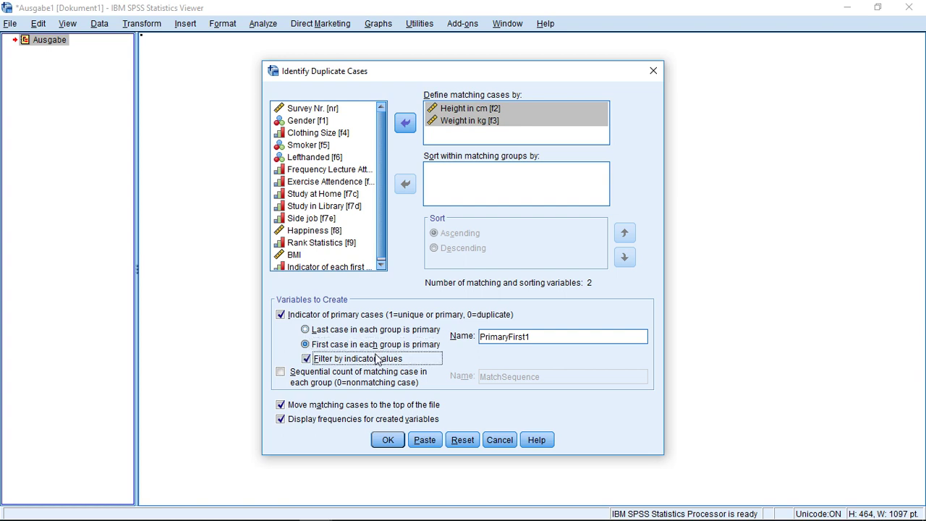
pyautogui.click(378, 358)
pyautogui.click(349, 332)
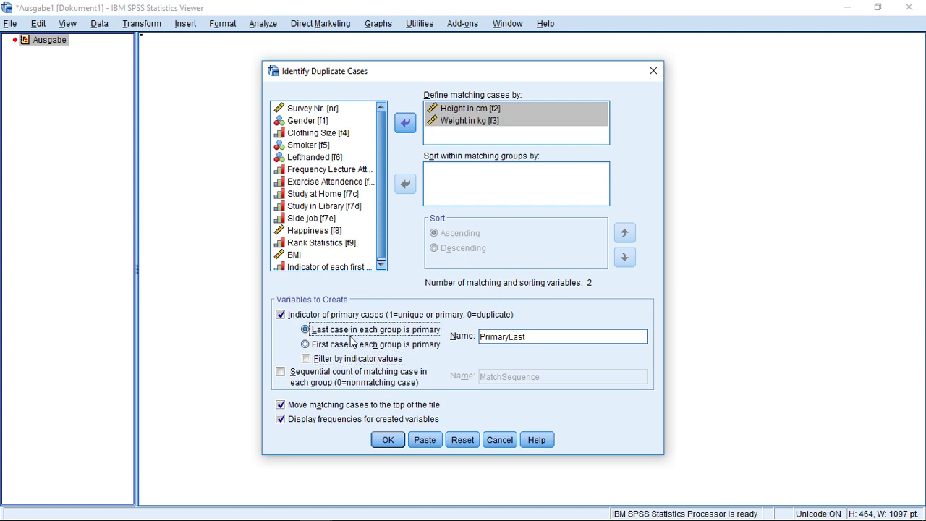
pyautogui.click(351, 343)
pyautogui.click(351, 332)
pyautogui.click(351, 345)
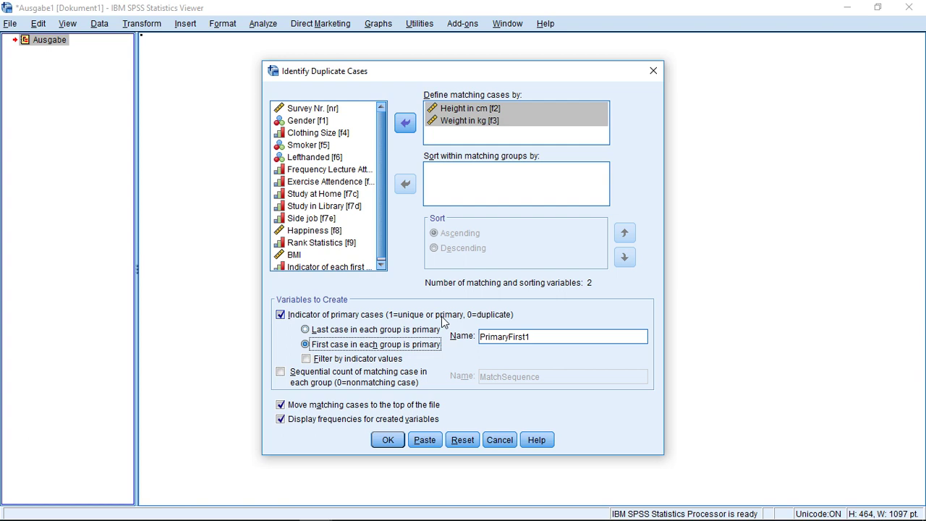
# - Run the duplicate check and review PrimaryFirst1: 64 duplicate and 220 primary cases of 284
pyautogui.click(386, 441)
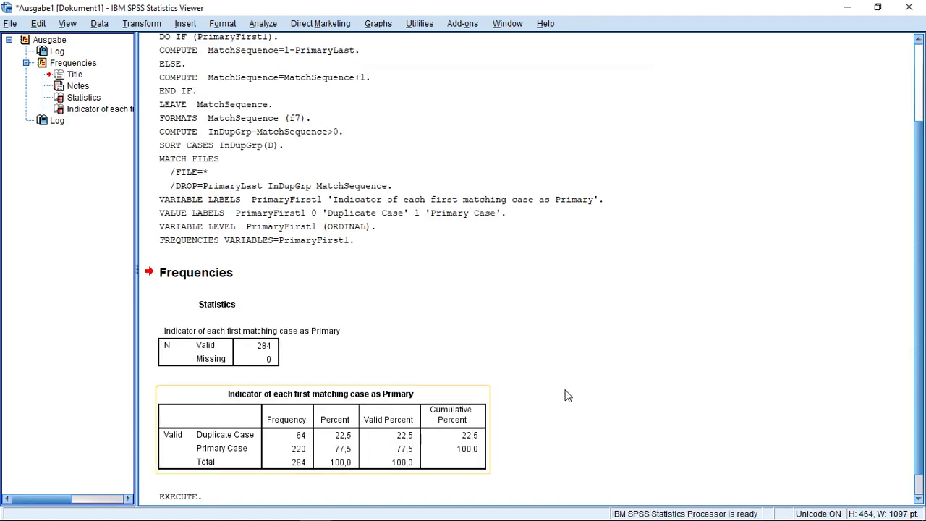
pyautogui.moveTo(917, 311); pyautogui.dragTo(917, 329)
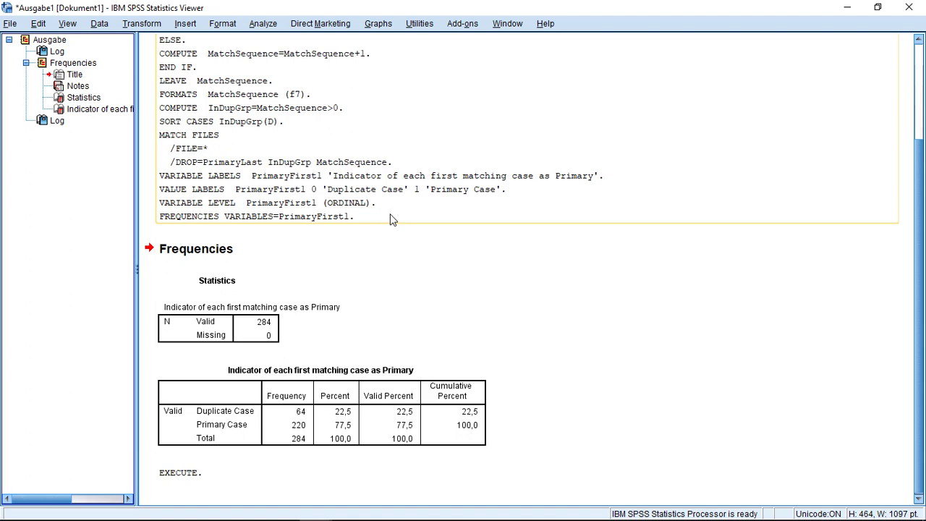
# - Hide the output, check the PrimaryFirst1 definition, then scroll Data View to its column
pyautogui.click(859, 7)
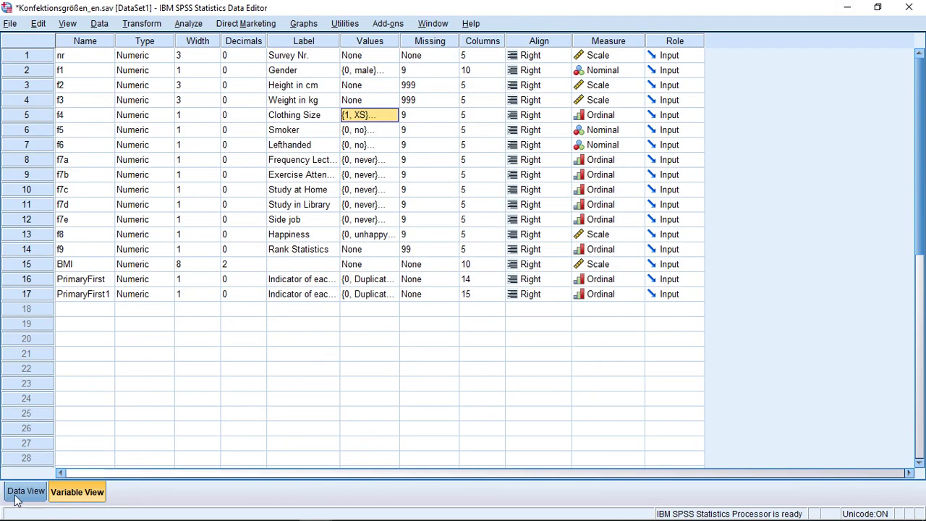
pyautogui.click(87, 295)
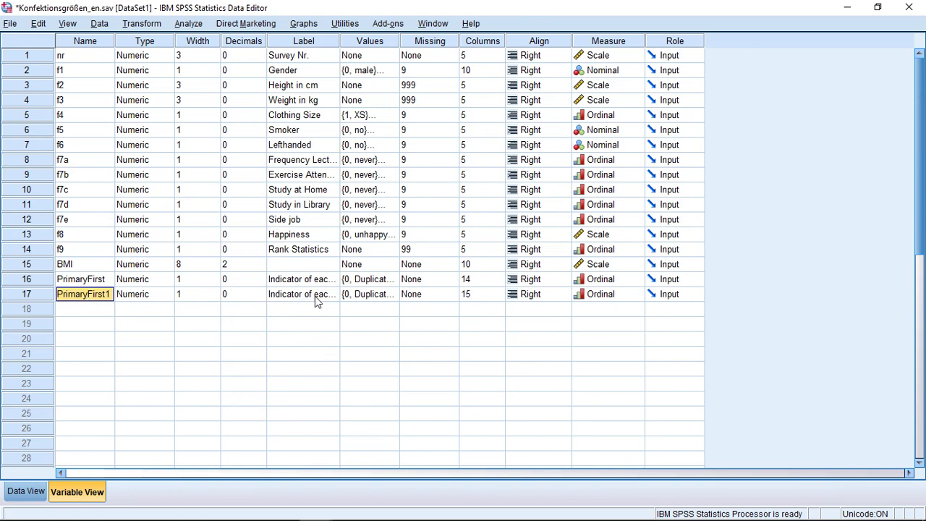
pyautogui.click(26, 491)
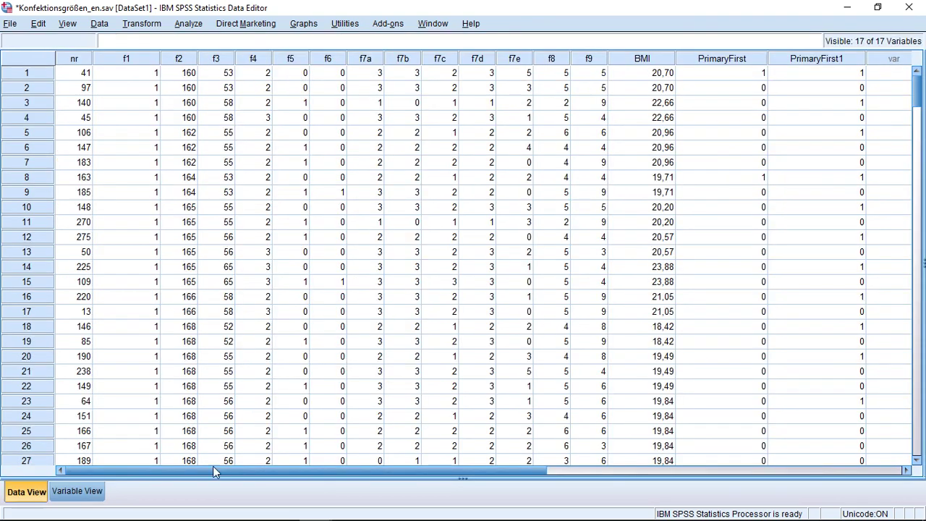
pyautogui.moveTo(439, 466); pyautogui.dragTo(596, 463)
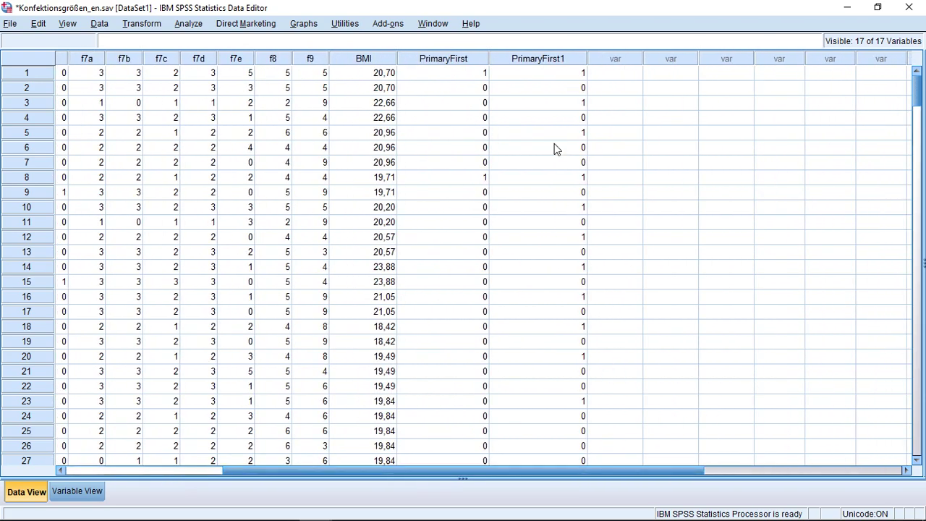
# - Inspect the PrimaryFirst1 values in rows 1–4 and 6, 1 for primary cases, 0 for duplicates
pyautogui.click(554, 72)
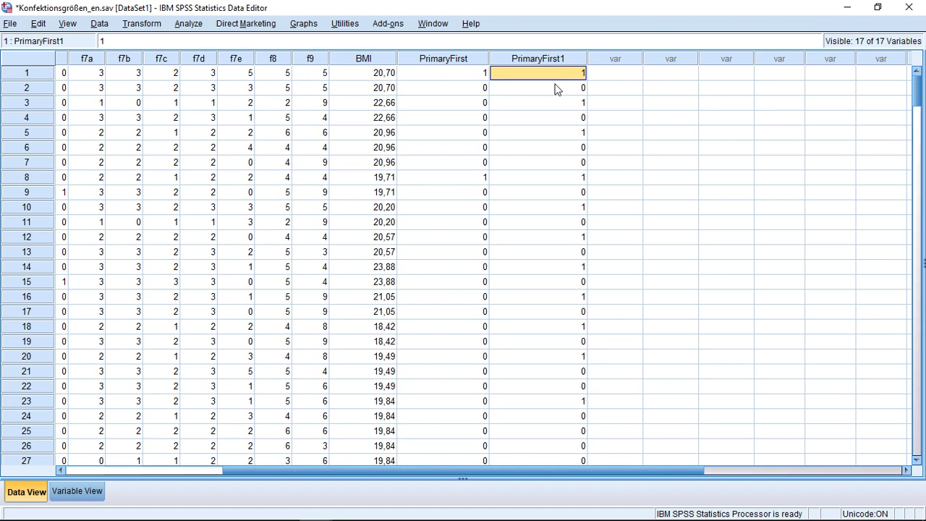
pyautogui.click(553, 107)
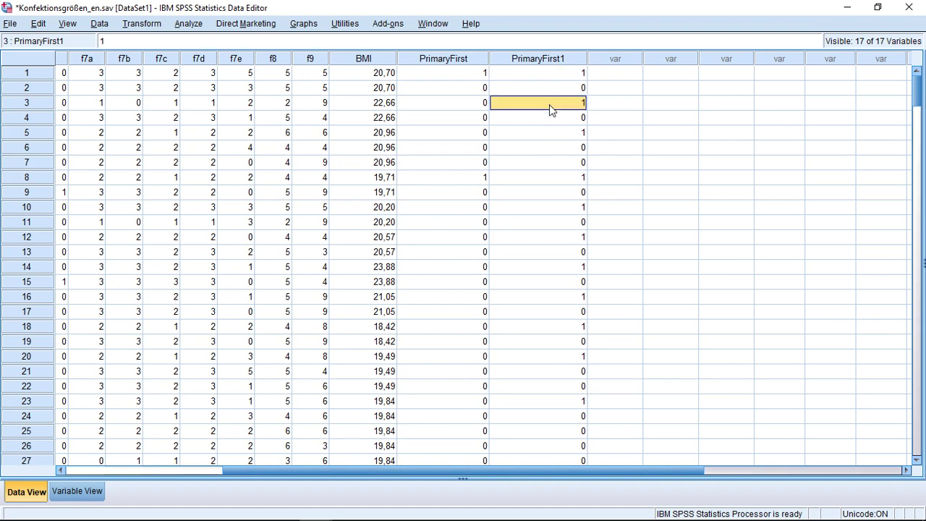
pyautogui.click(544, 91)
pyautogui.click(548, 120)
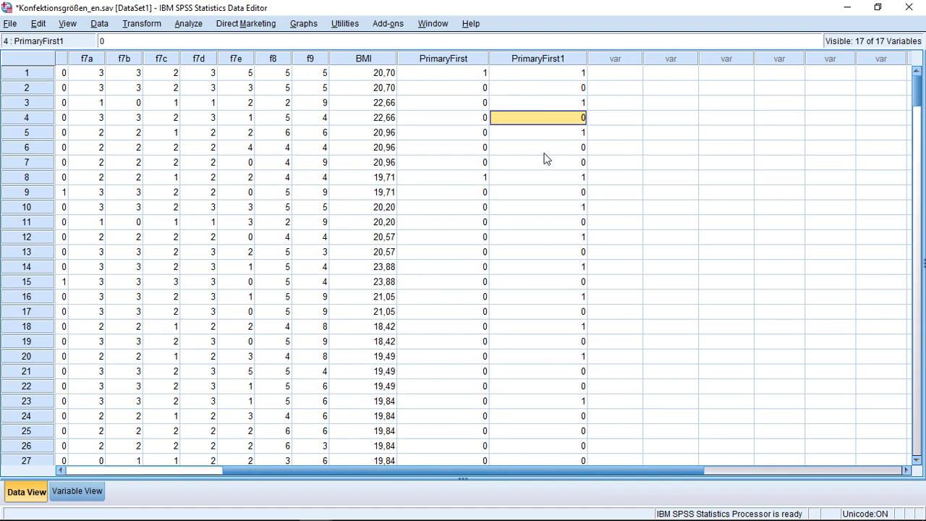
pyautogui.click(544, 151)
pyautogui.click(536, 92)
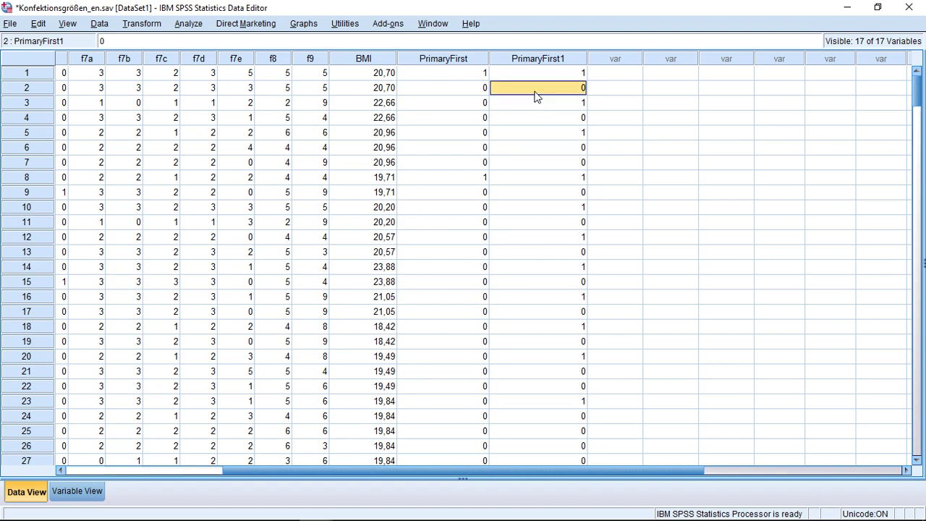
pyautogui.click(44, 91)
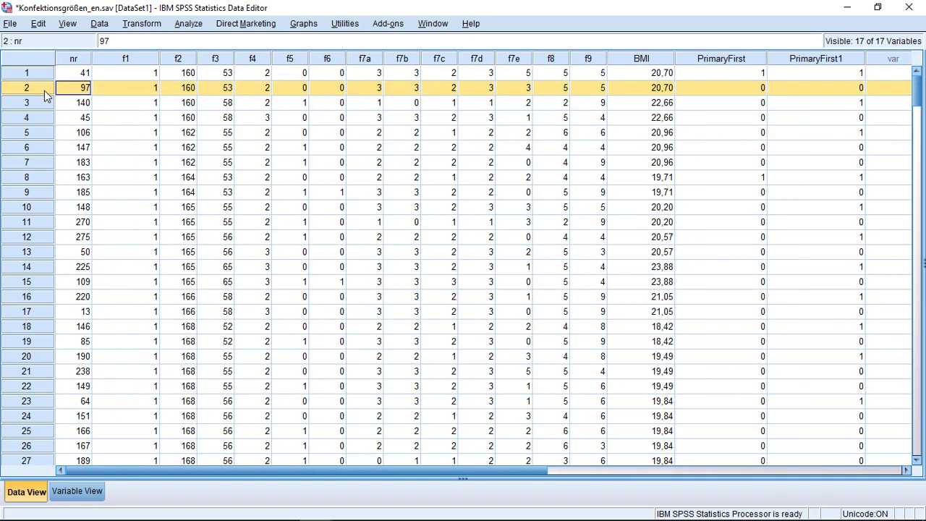
pyautogui.keyDown('ctrl'); pyautogui.click(45, 120); pyautogui.keyUp('ctrl')
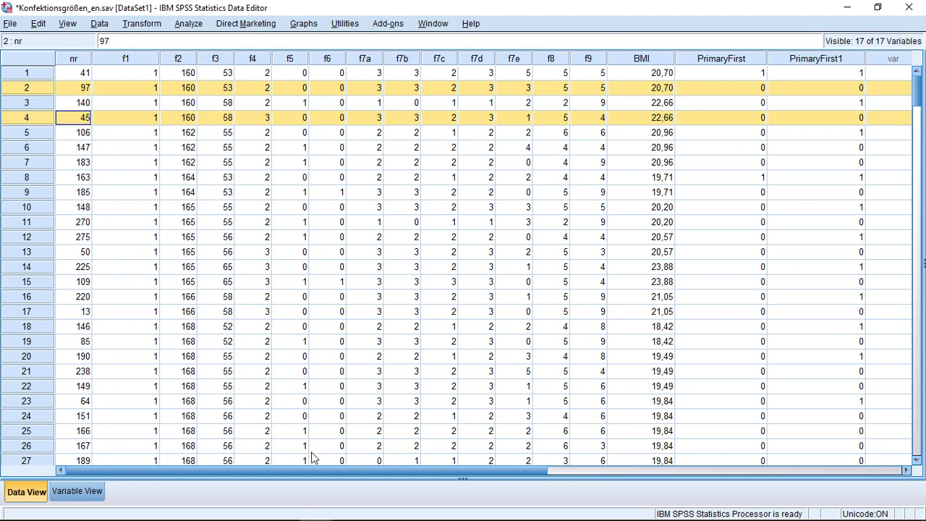
pyautogui.moveTo(313, 469); pyautogui.dragTo(454, 470)
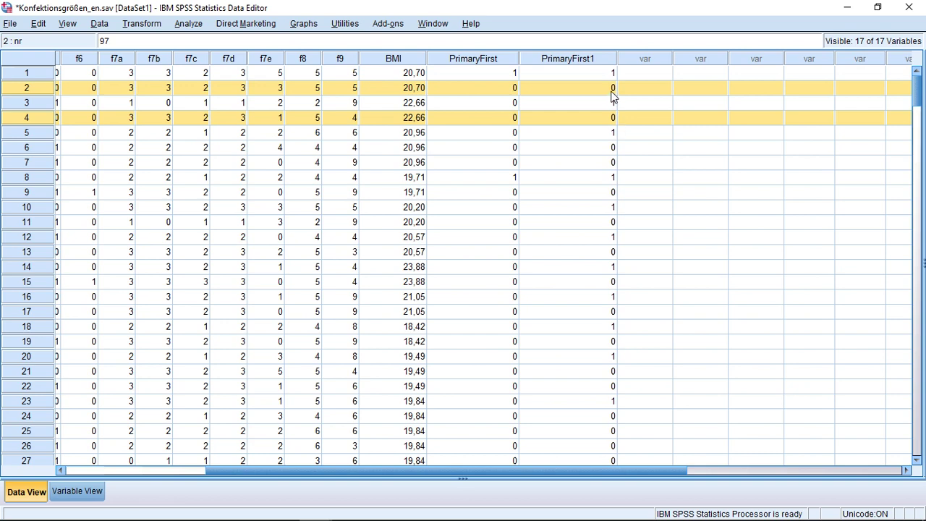
pyautogui.click(522, 177)
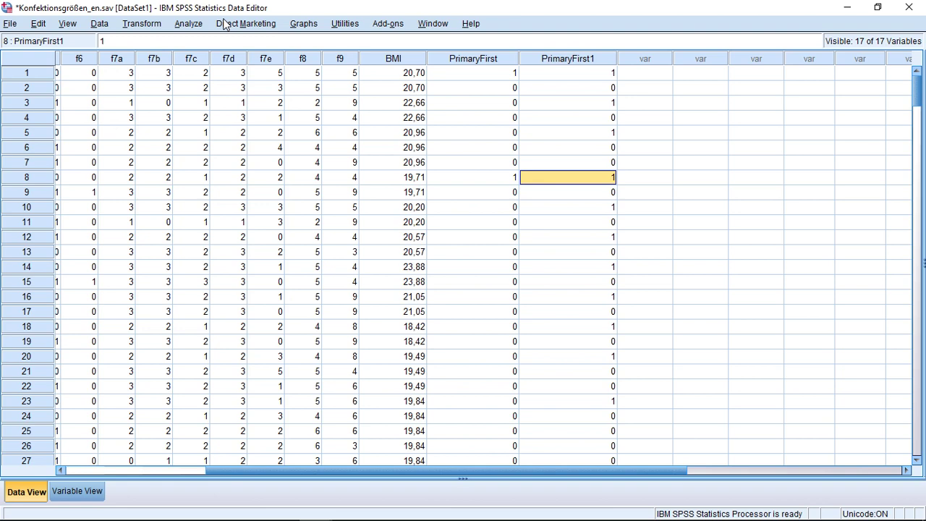
pyautogui.click(105, 23)
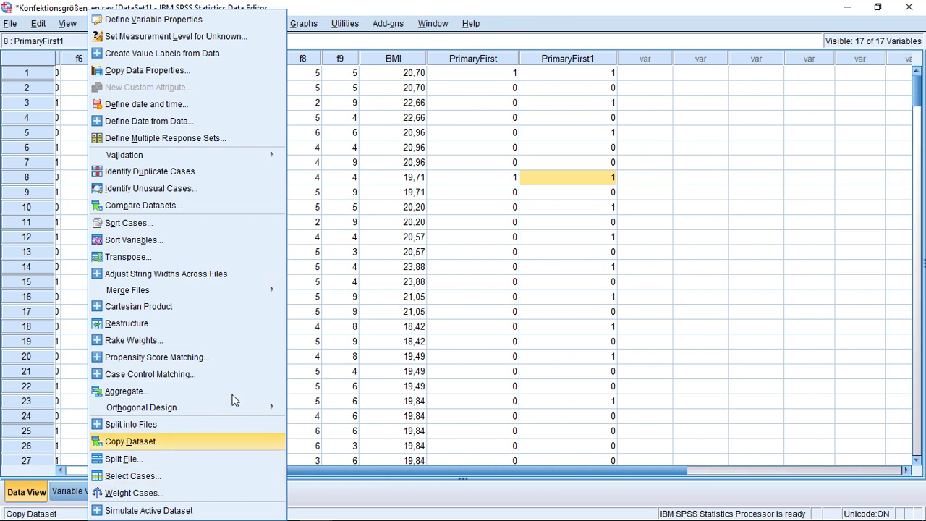
pyautogui.click(579, 237)
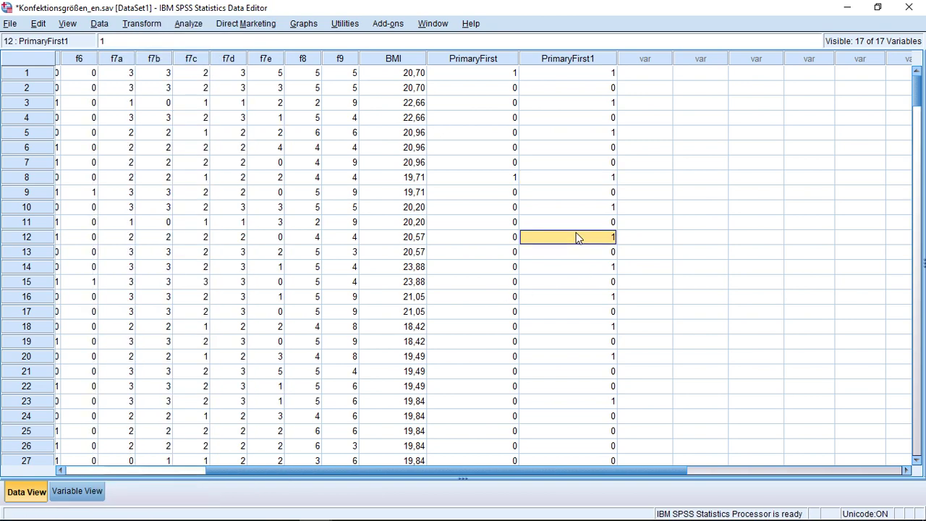